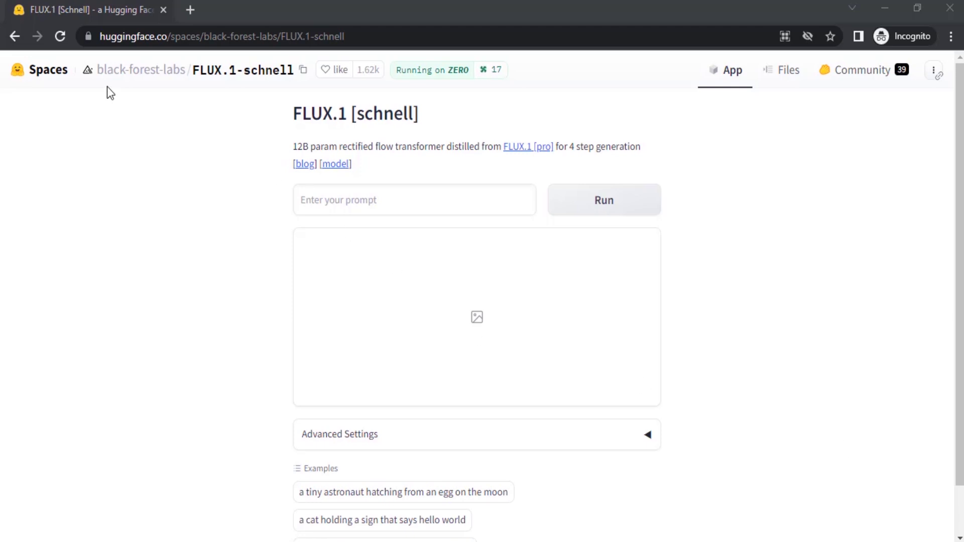
Expand FLUX.1 schnell's Advanced Settings and raise inference steps from 4 to about 30
left_click(369, 36)
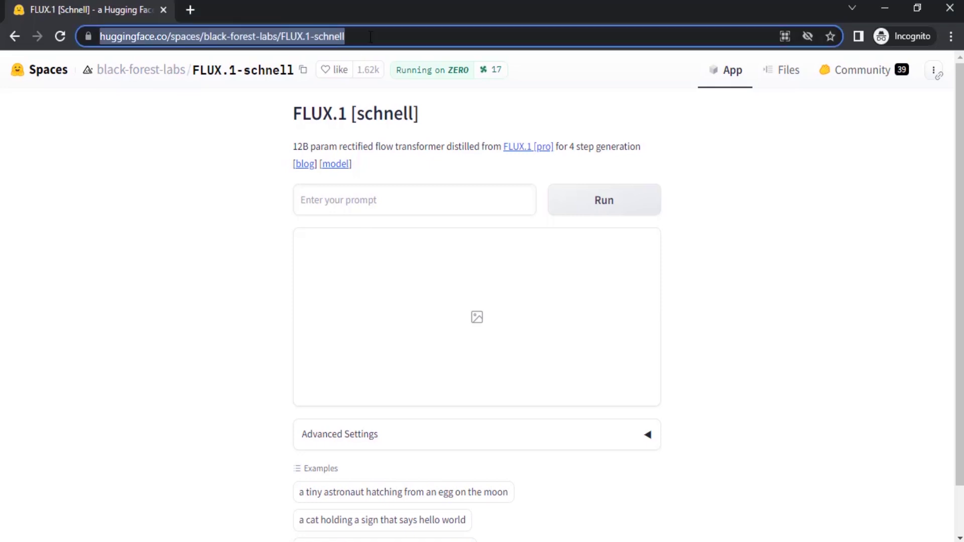
left_click_drag(347, 37, 405, 36)
left_click(405, 36)
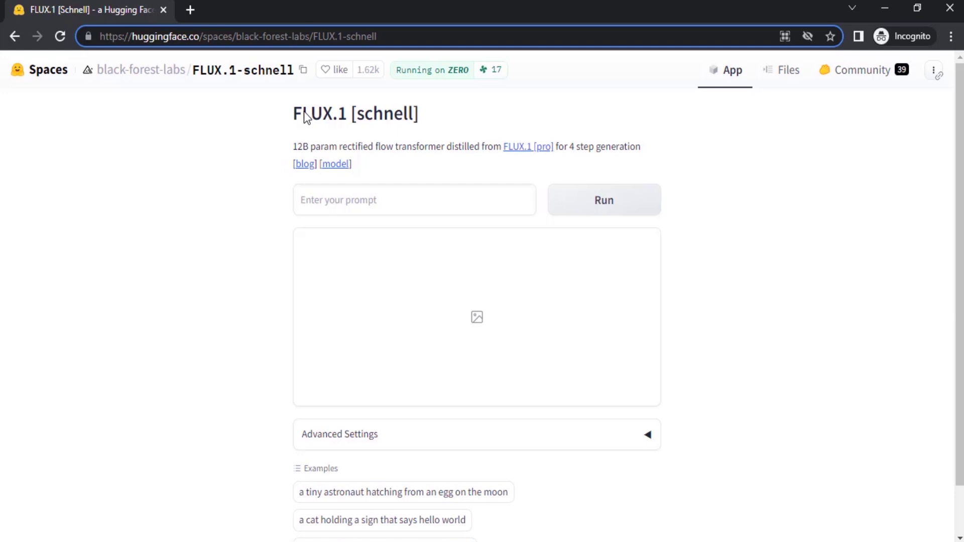
scroll(664, 336, "down", 1)
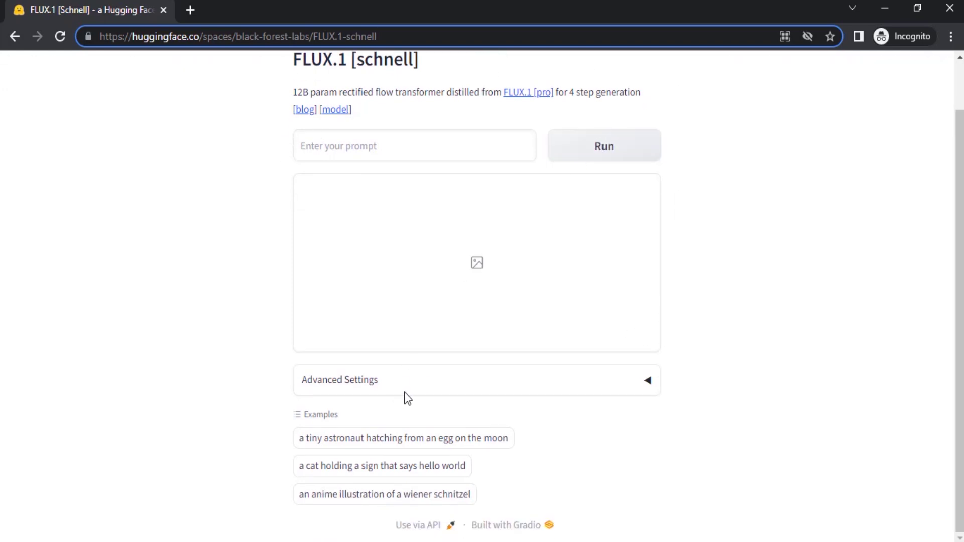
left_click(421, 379)
scroll(422, 380, "down", 3)
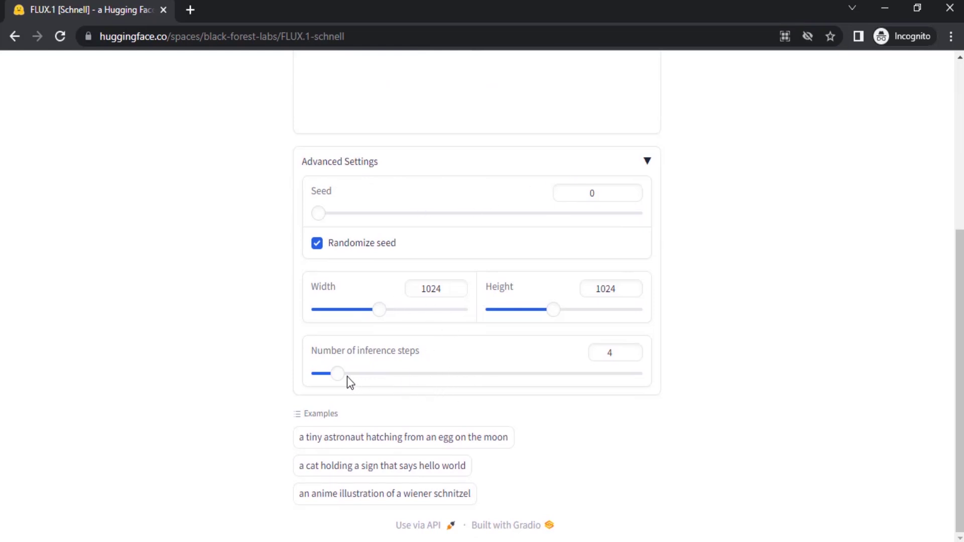
left_click_drag(338, 375, 509, 373)
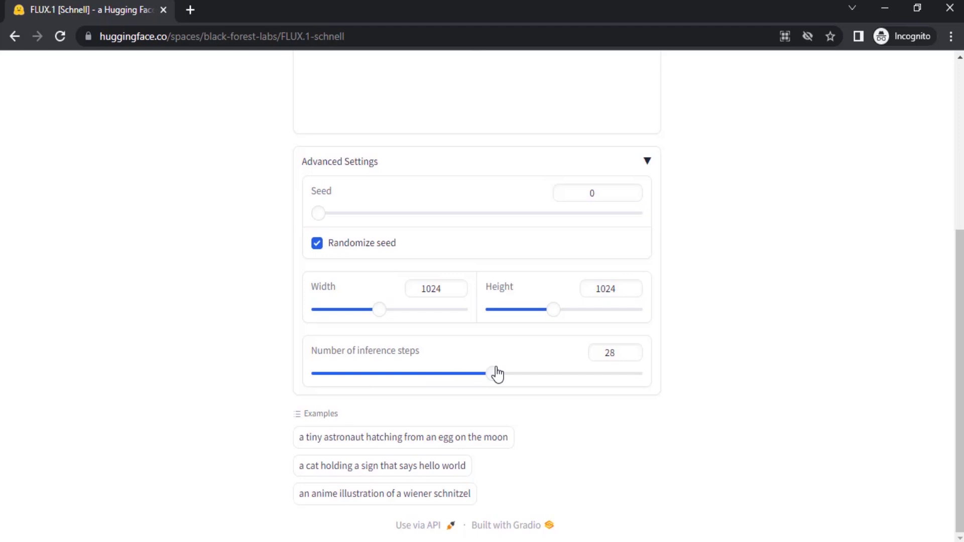
scroll(687, 353, "up", 5)
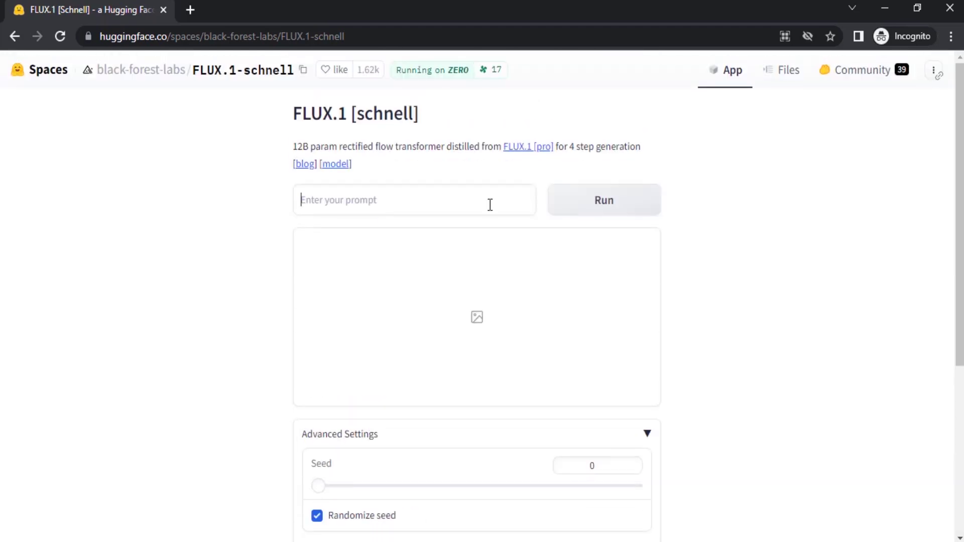
Paste the prompt for a silver-armored warrior on a black horse and generate the image
key("ctrl+v")
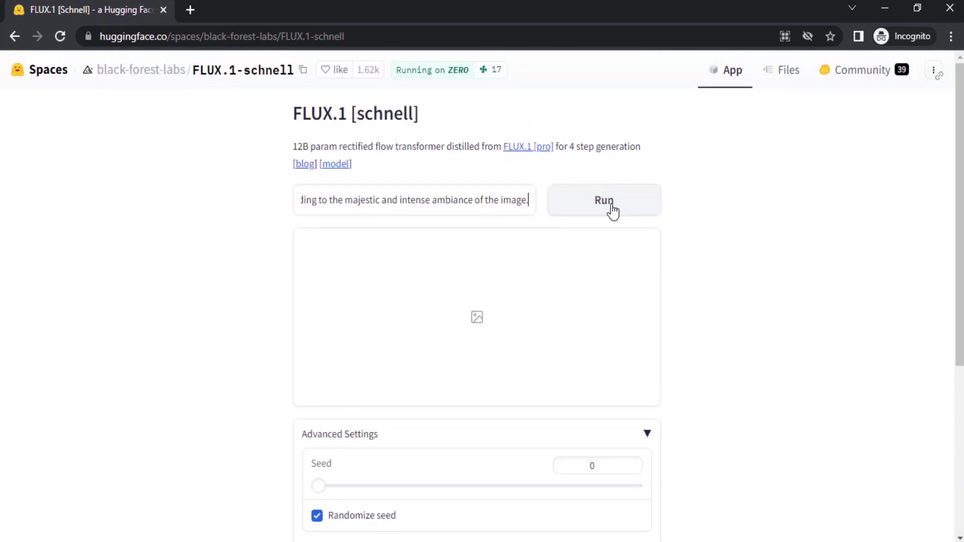
left_click(612, 207)
scroll(579, 321, "down", 1)
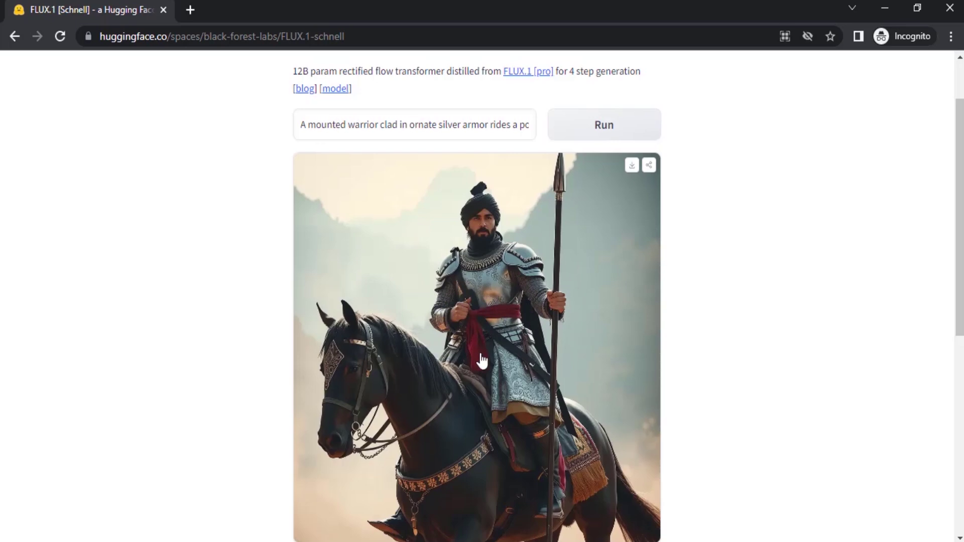
Download the generated warrior image and copy it to the clipboard
right_click(461, 264)
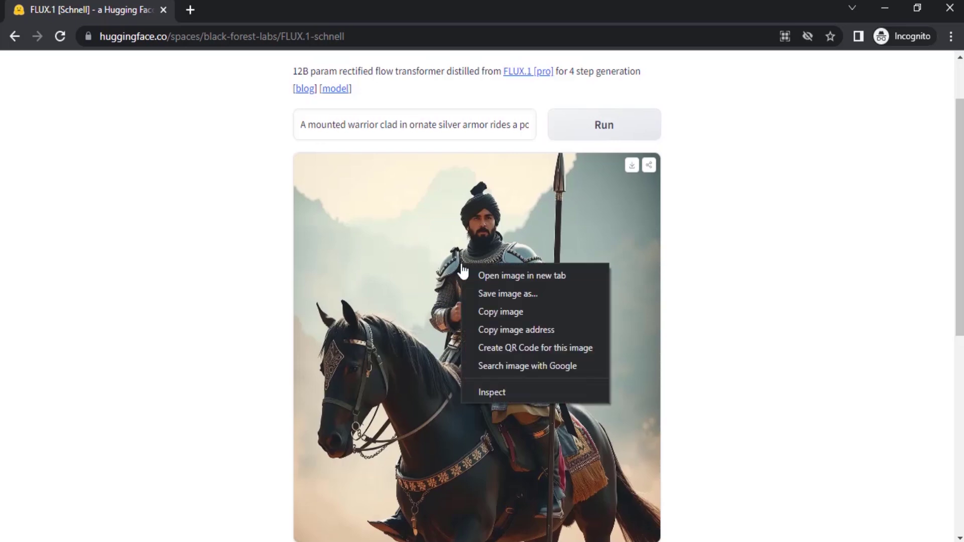
left_click(650, 280)
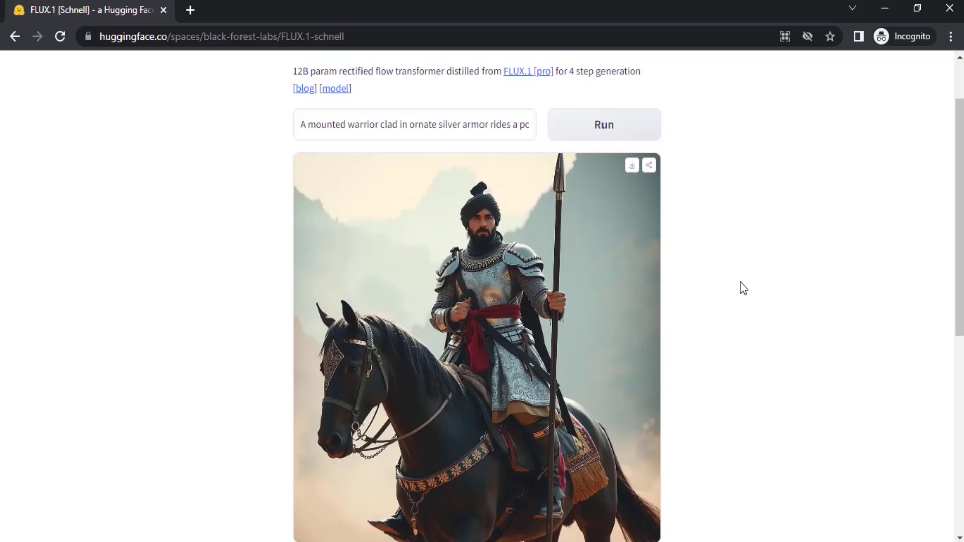
scroll(630, 294, "down", 1)
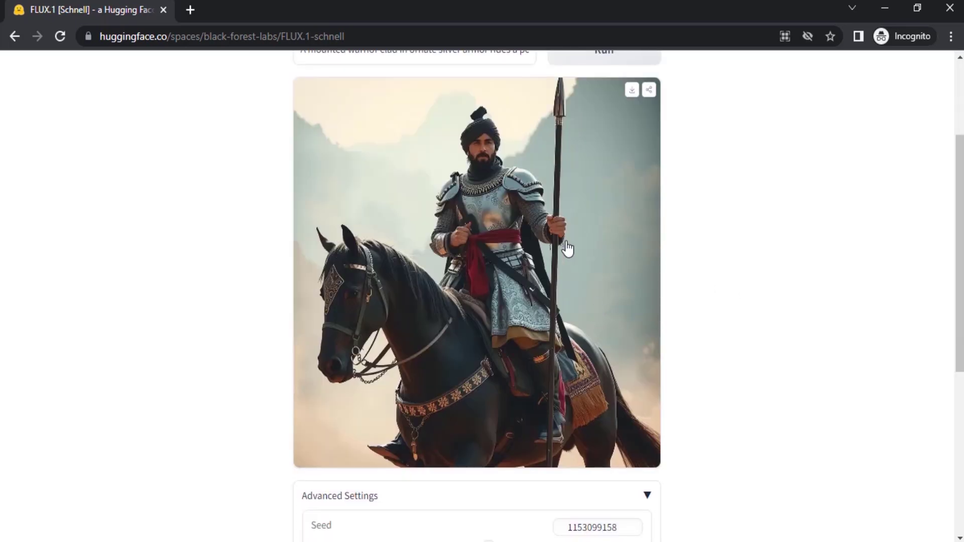
left_click(631, 91)
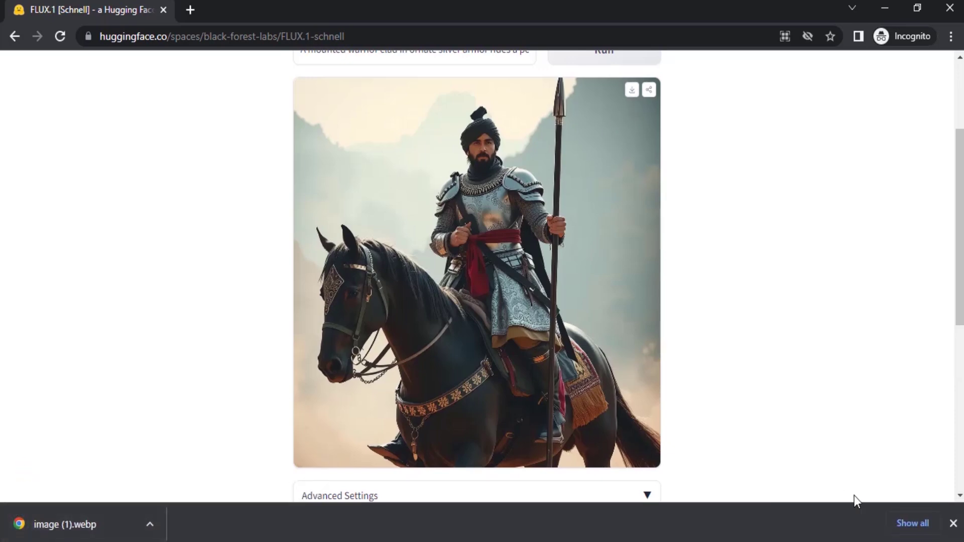
left_click(953, 523)
scroll(468, 320, "up", 3)
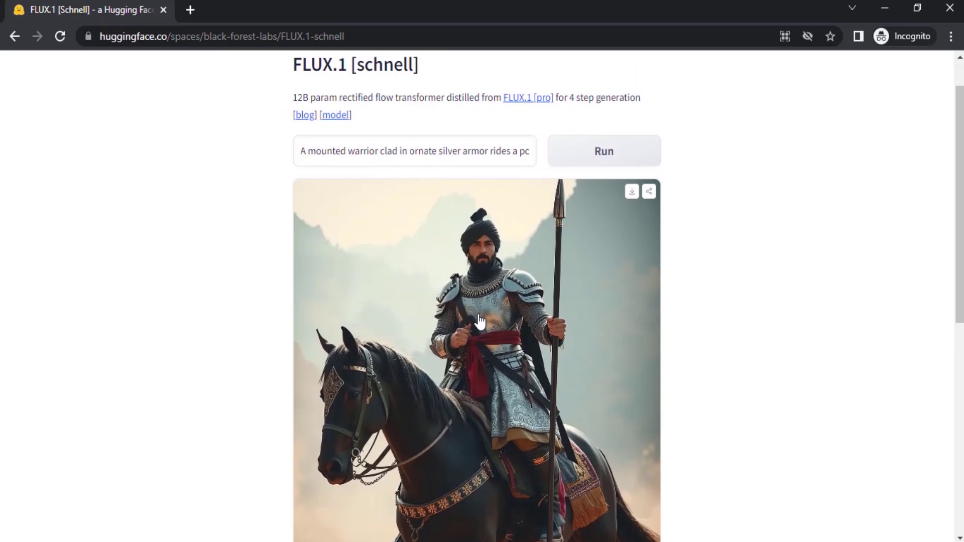
scroll(490, 301, "down", 1)
right_click(492, 251)
left_click(534, 303)
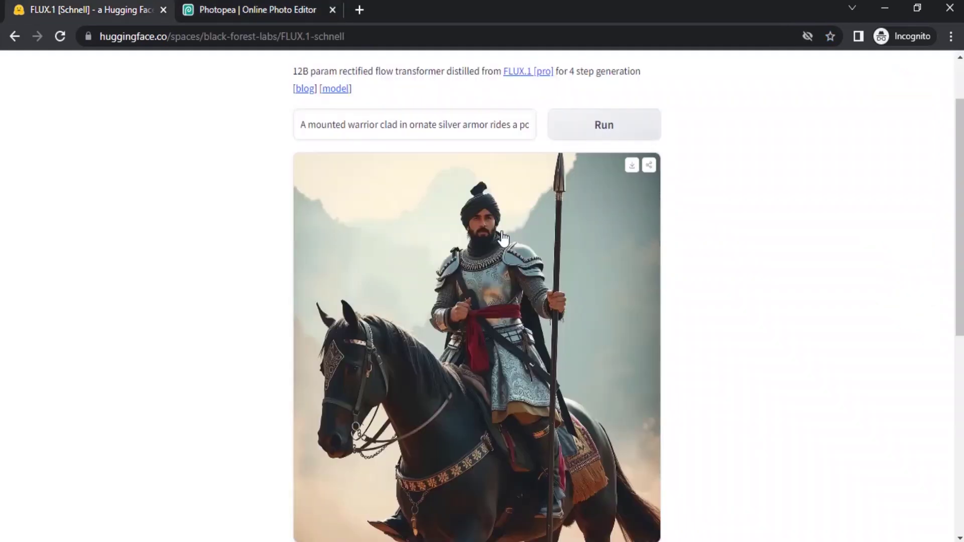
scroll(502, 237, "down", 4)
scroll(513, 304, "down", 1)
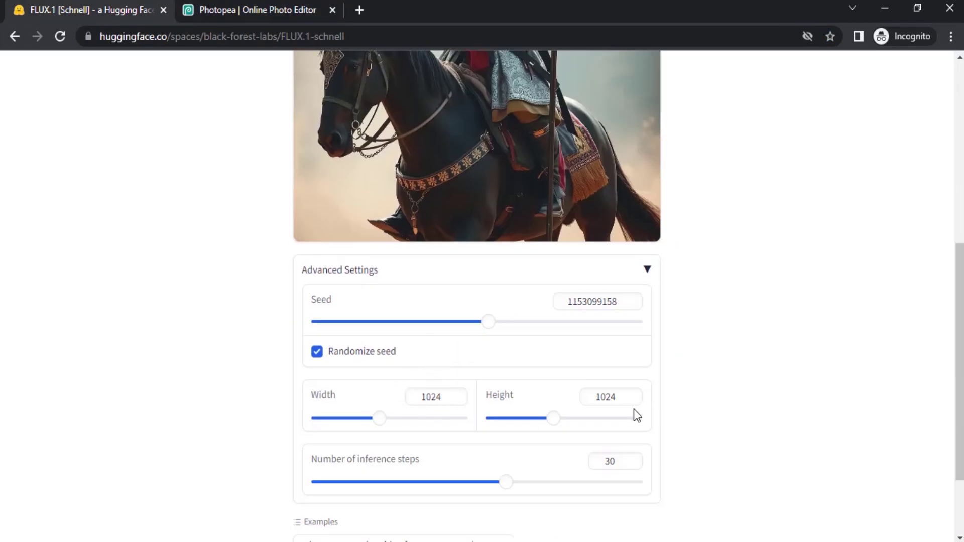
Create a blank Photopea project with width and height of 1024 pixels
left_click(258, 10)
double_click(566, 195)
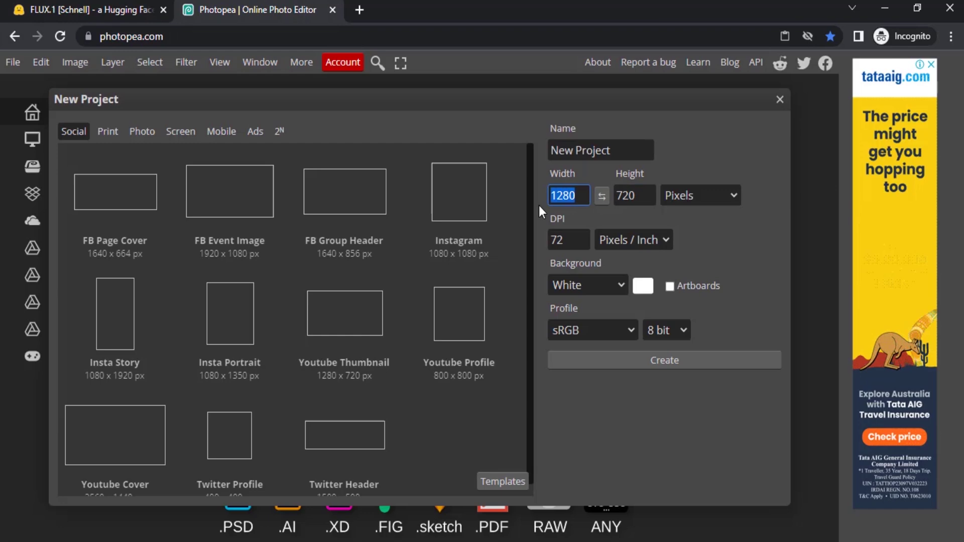
key("BackSpace")
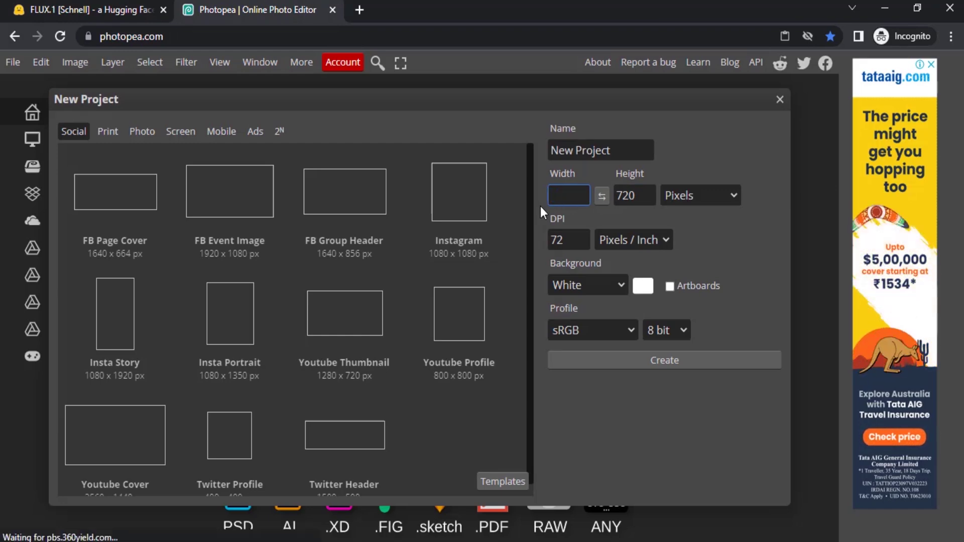
type("1024")
key("Tab")
type("1024")
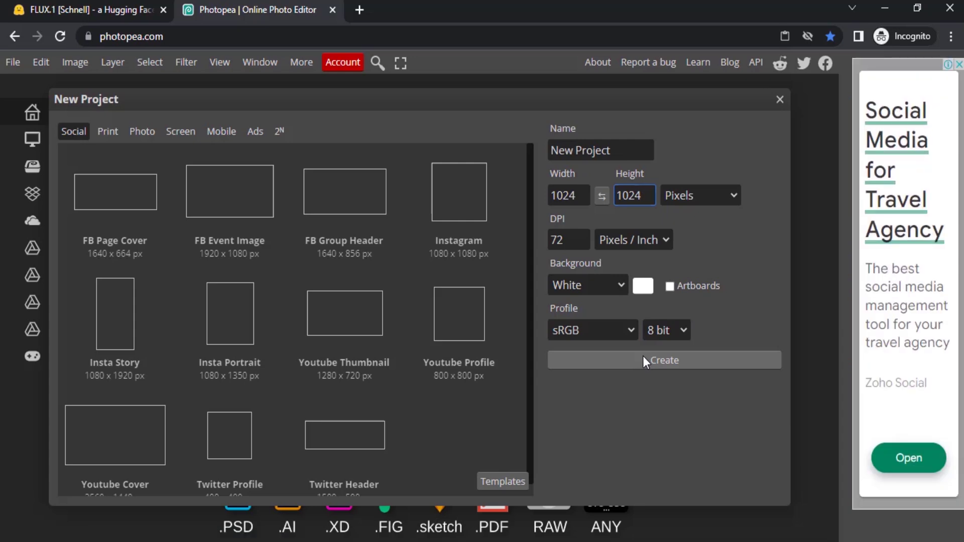
left_click(642, 360)
Paste the warrior image into Photopea as a layer and save it as a JPG
left_click(41, 62)
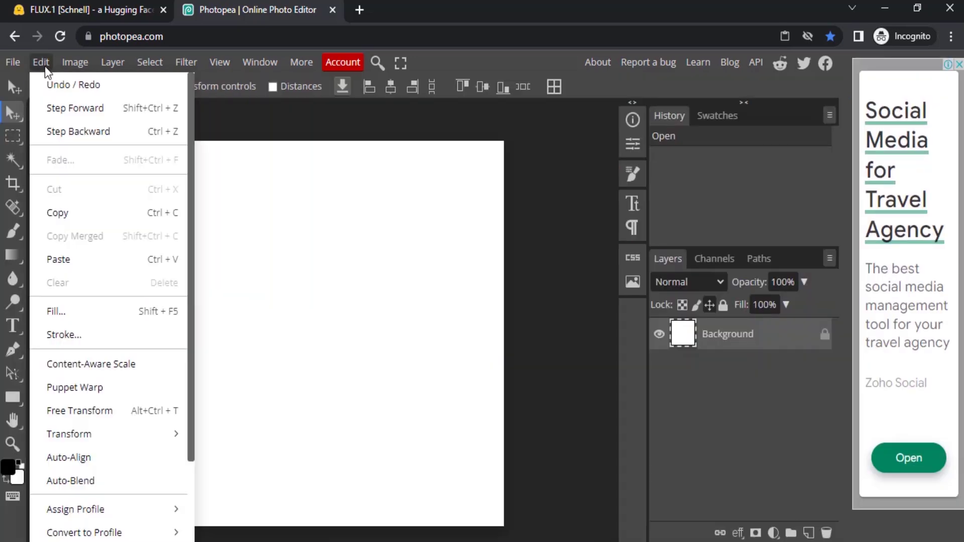
left_click(58, 259)
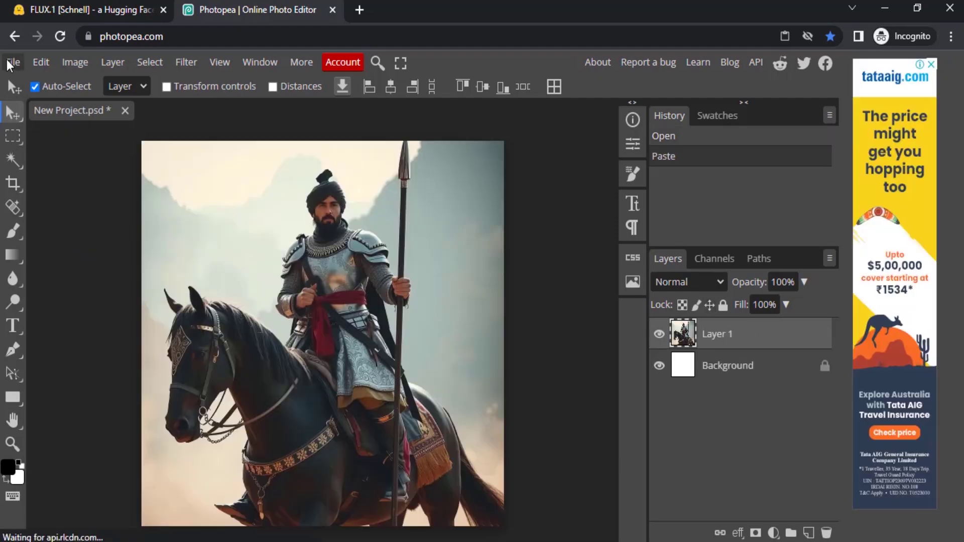
left_click(13, 62)
mouse_move(40, 282)
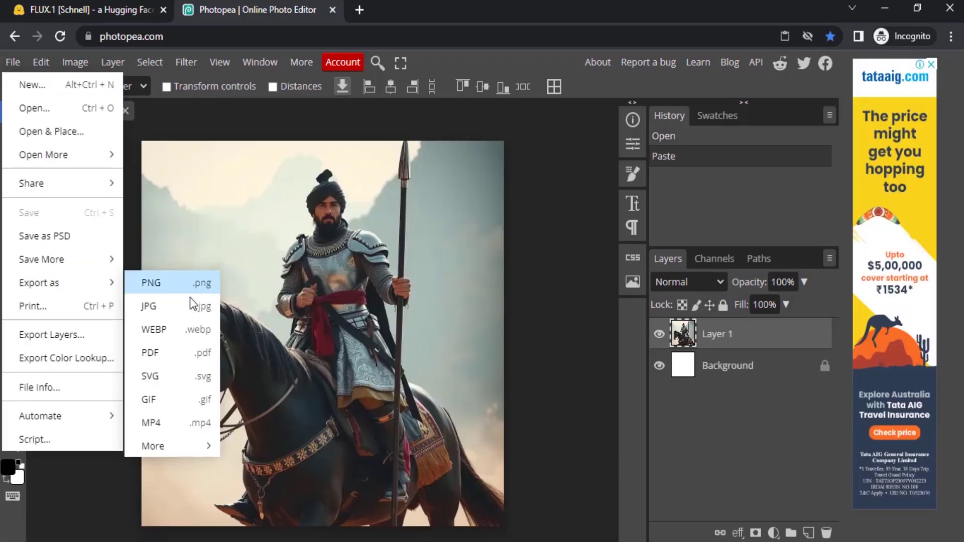
left_click(148, 306)
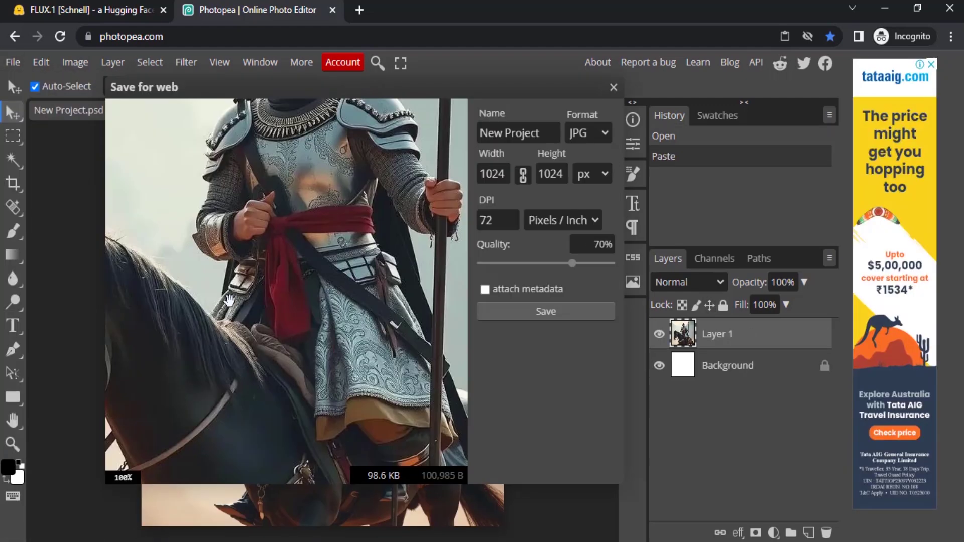
left_click(539, 311)
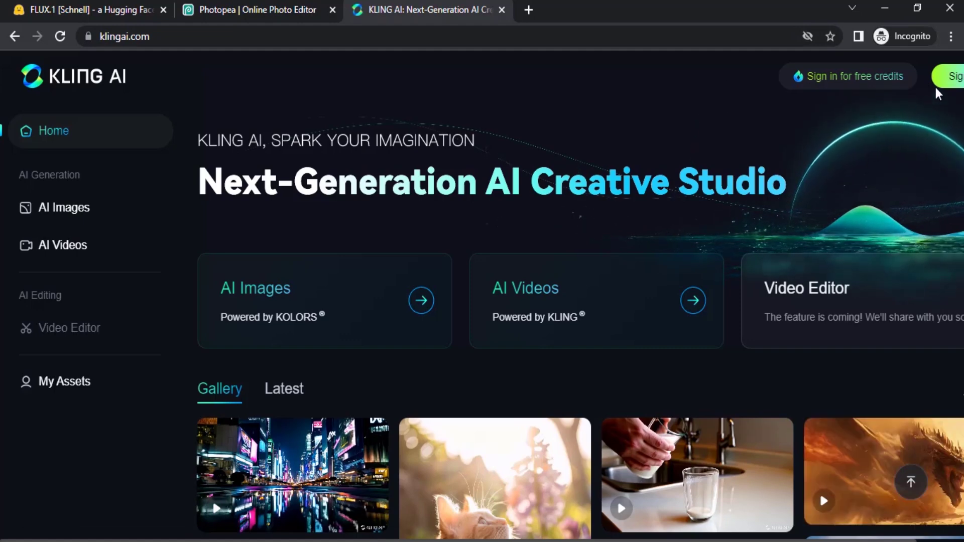
Sign in to Kling AI and go to the AI Videos creation page
left_click(947, 76)
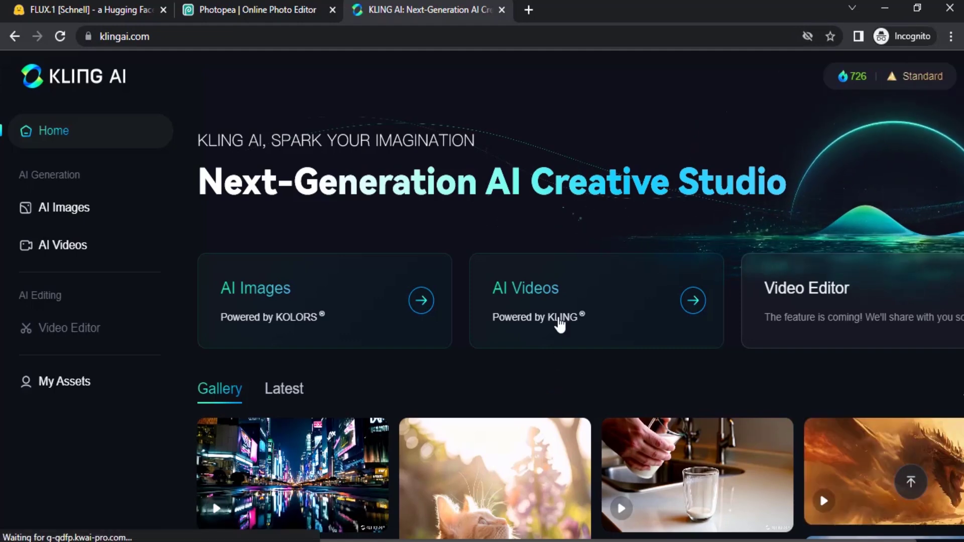
left_click(589, 290)
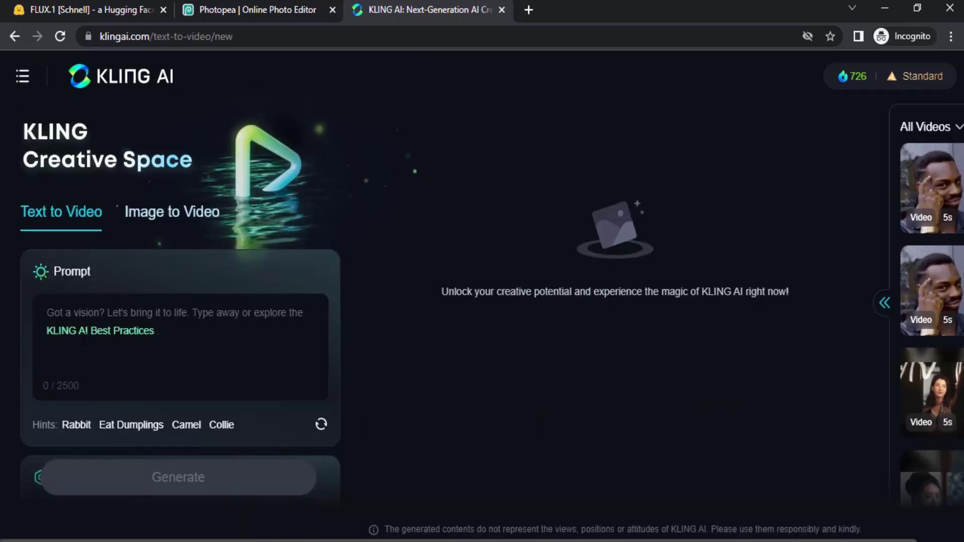
scroll(82, 337, "down", 3)
scroll(83, 338, "up", 3)
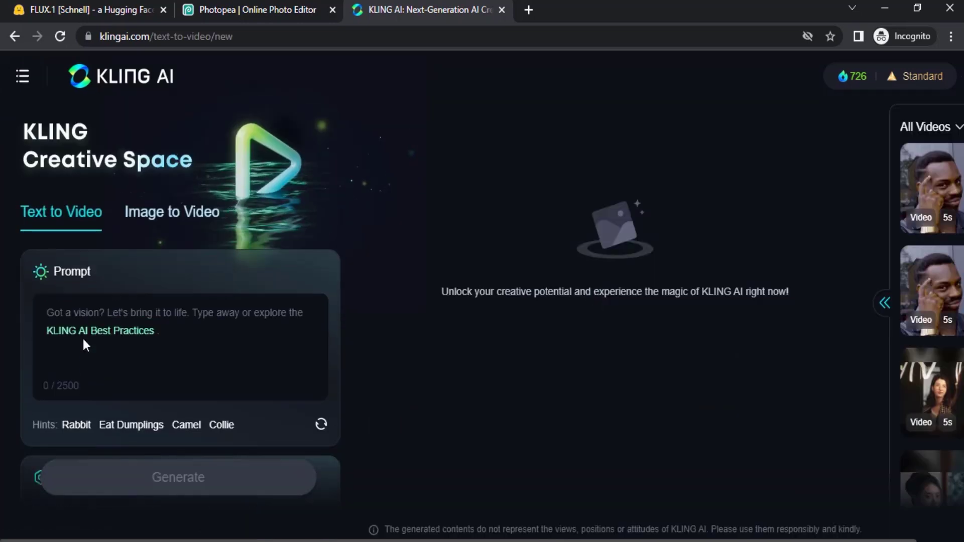
Paste the warrior image into Image to Video, choose Professional Mode, and start the negative prompt
left_click(170, 215)
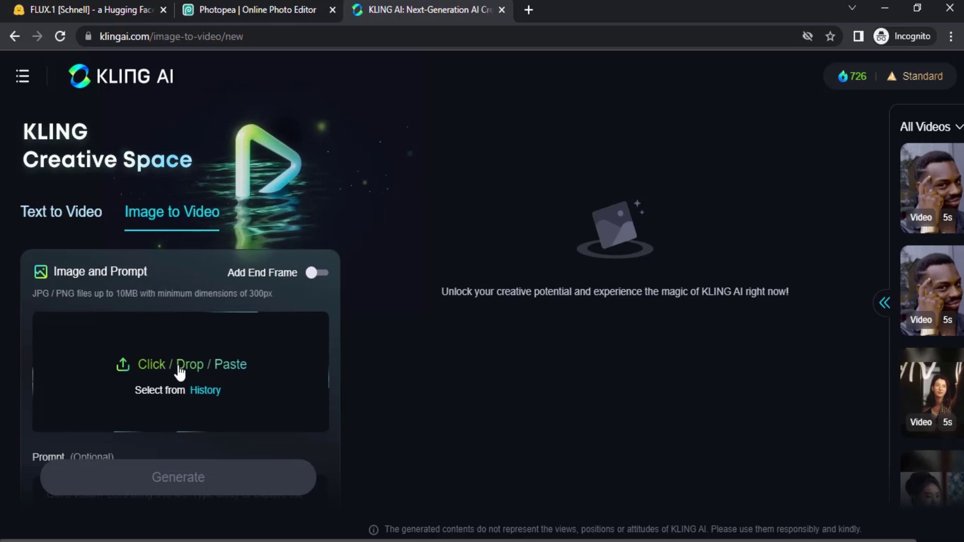
key("ctrl+v")
scroll(284, 339, "down", 3)
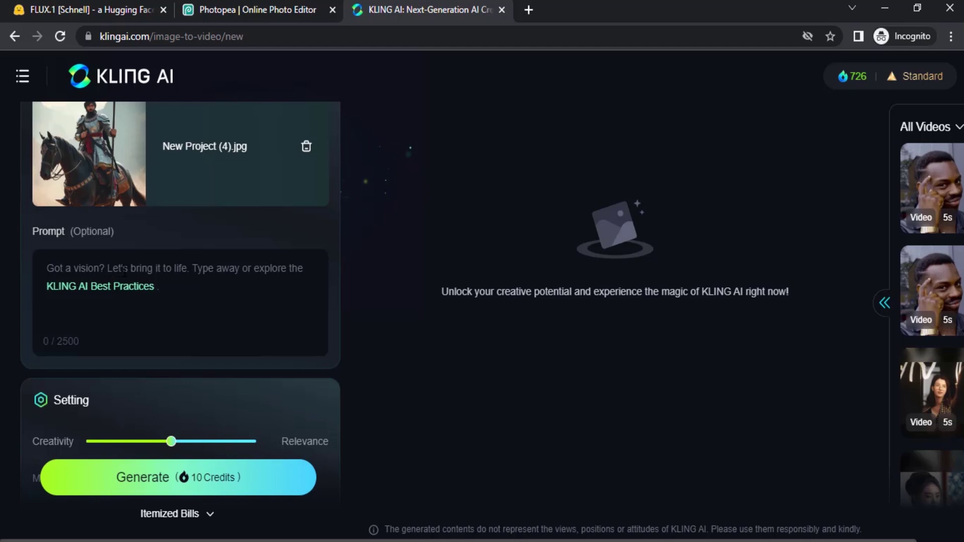
scroll(166, 314, "up", 3)
scroll(166, 313, "down", 3)
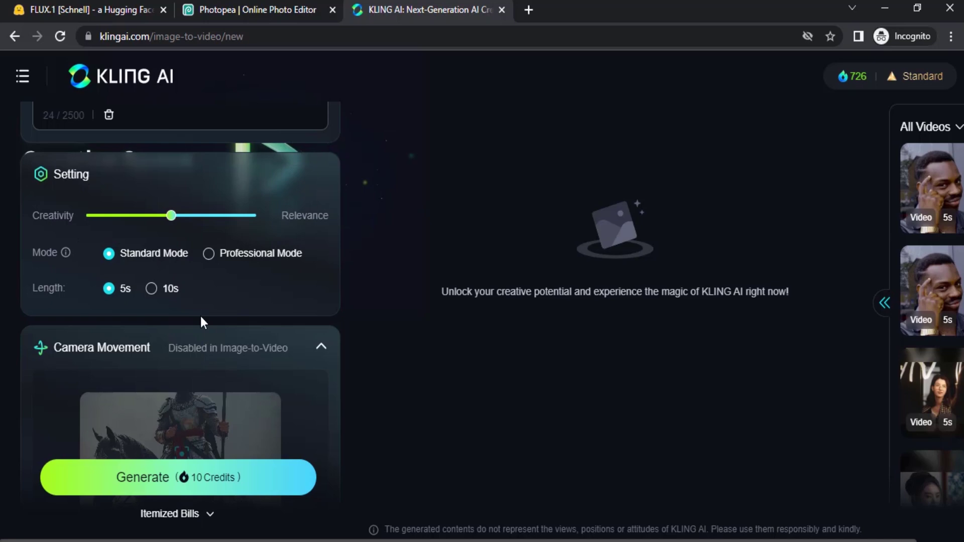
scroll(201, 315, "up", 1)
scroll(258, 278, "up", 1)
scroll(266, 281, "up", 2)
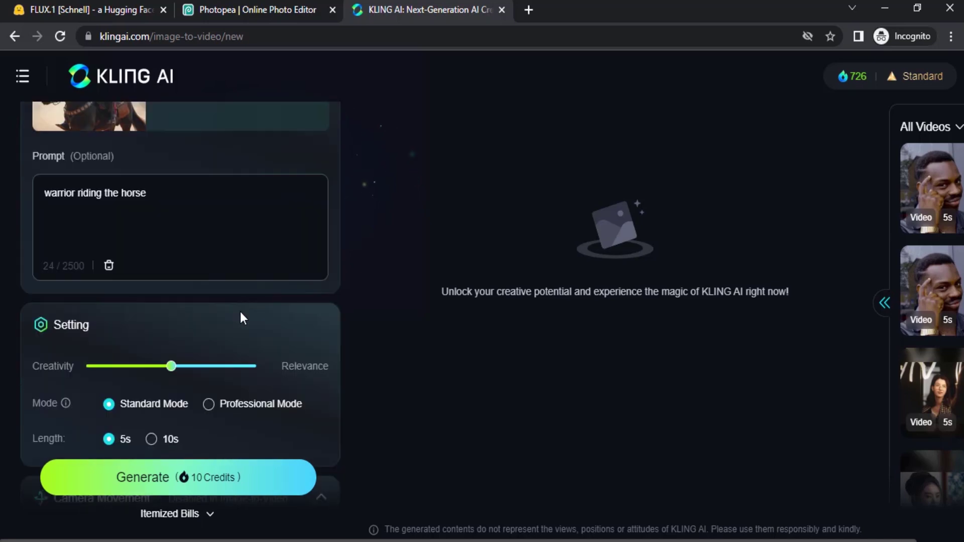
scroll(181, 384, "down", 1)
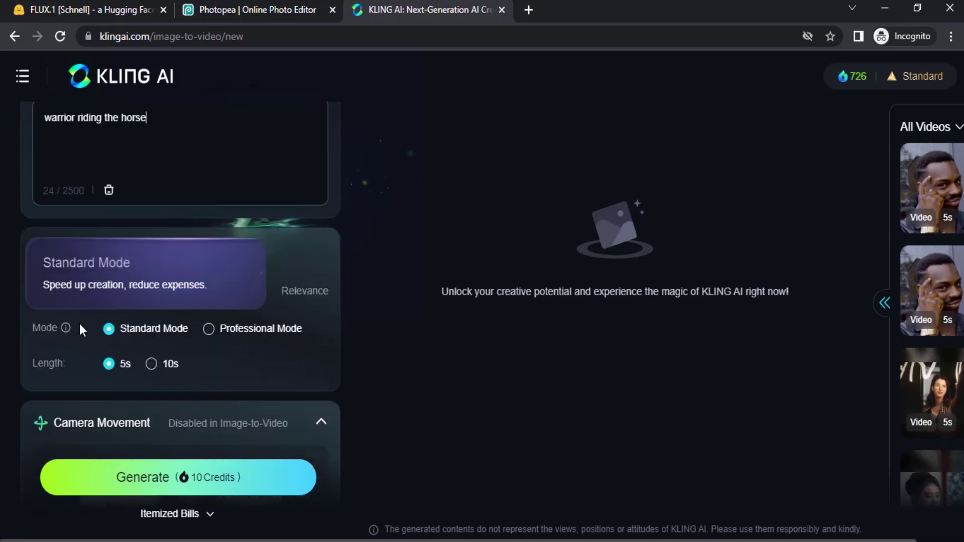
left_click(209, 331)
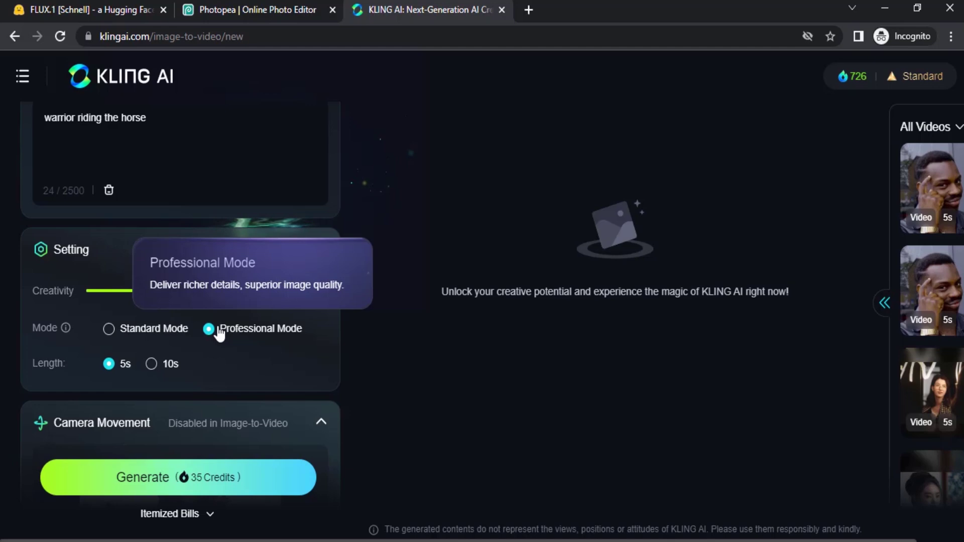
scroll(218, 337, "down", 2)
scroll(218, 337, "up", 1)
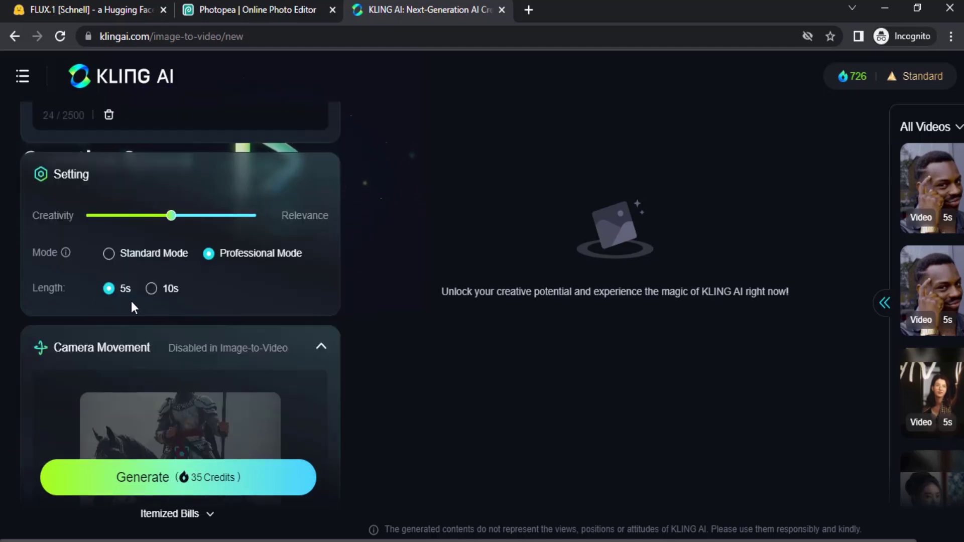
scroll(127, 298, "down", 2)
scroll(127, 299, "down", 2)
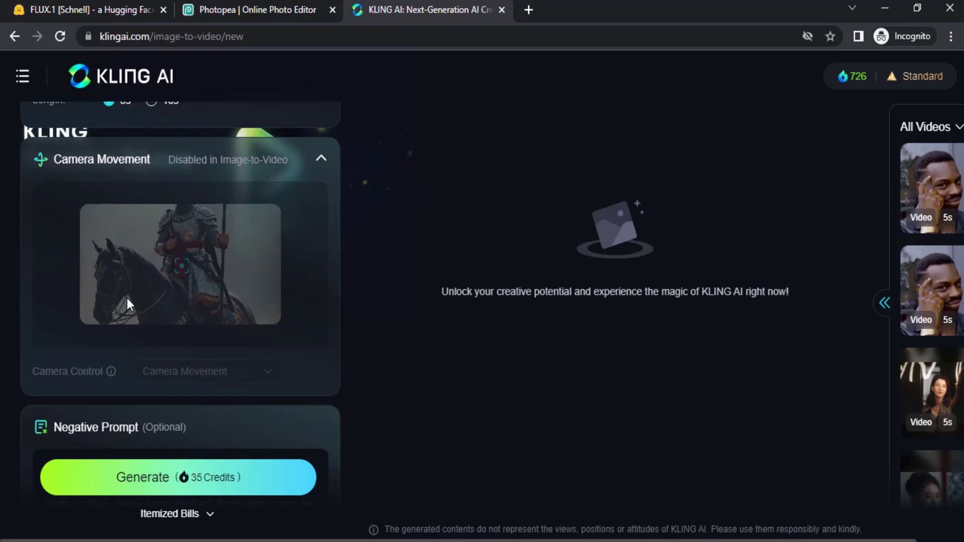
scroll(127, 299, "down", 2)
scroll(130, 320, "down", 1)
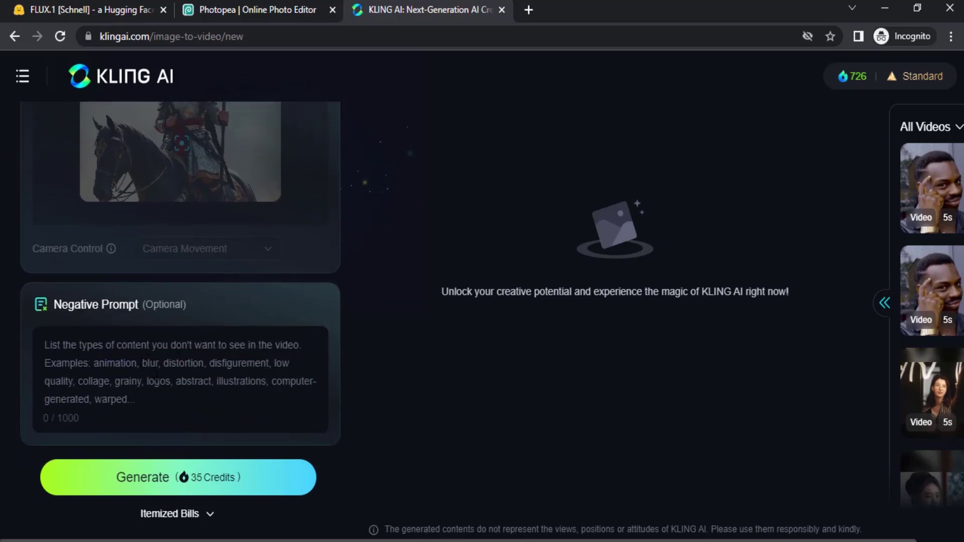
scroll(154, 375, "up", 2)
scroll(156, 357, "down", 2)
scroll(156, 357, "up", 2)
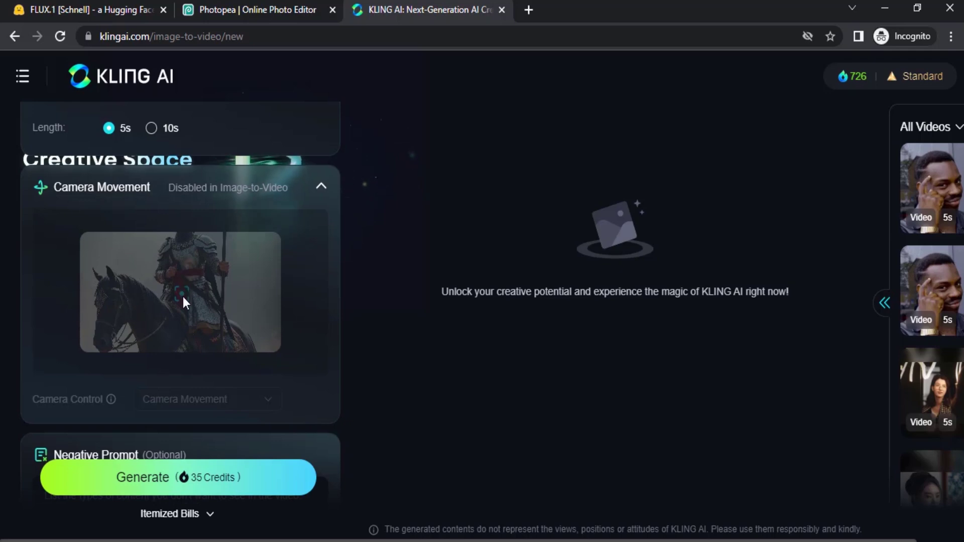
scroll(183, 297, "down", 2)
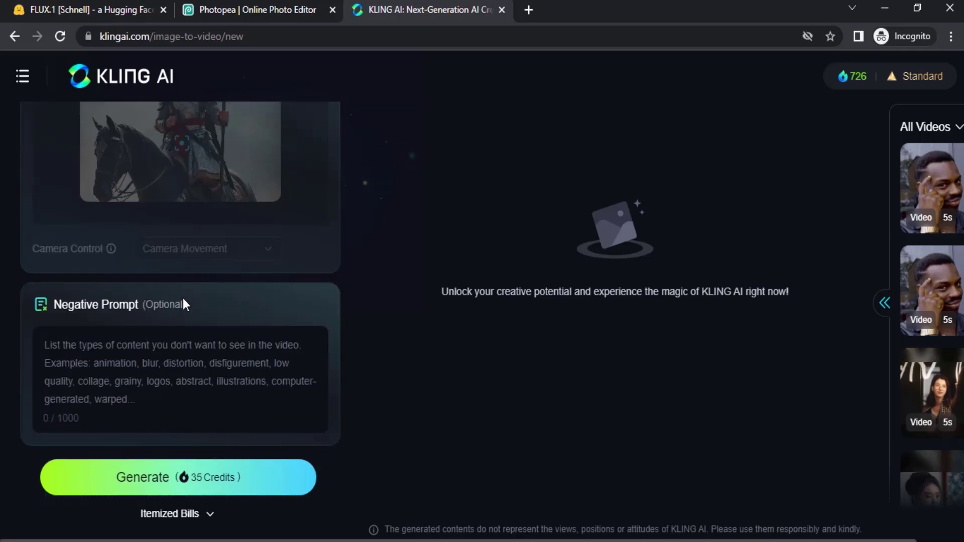
left_click(149, 388)
type("blur, distortion")
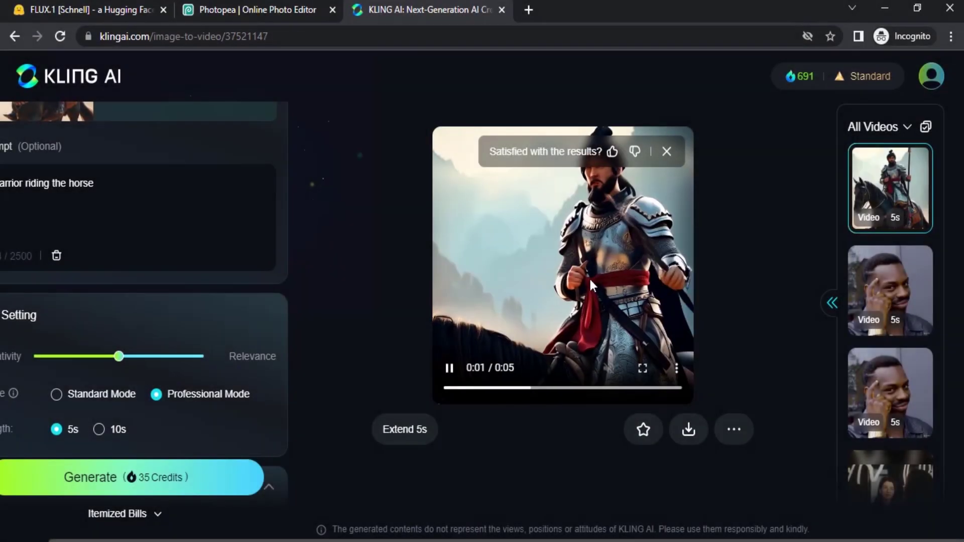
Close the 'Satisfied with the results?' feedback banner on the finished warrior video
left_click(666, 151)
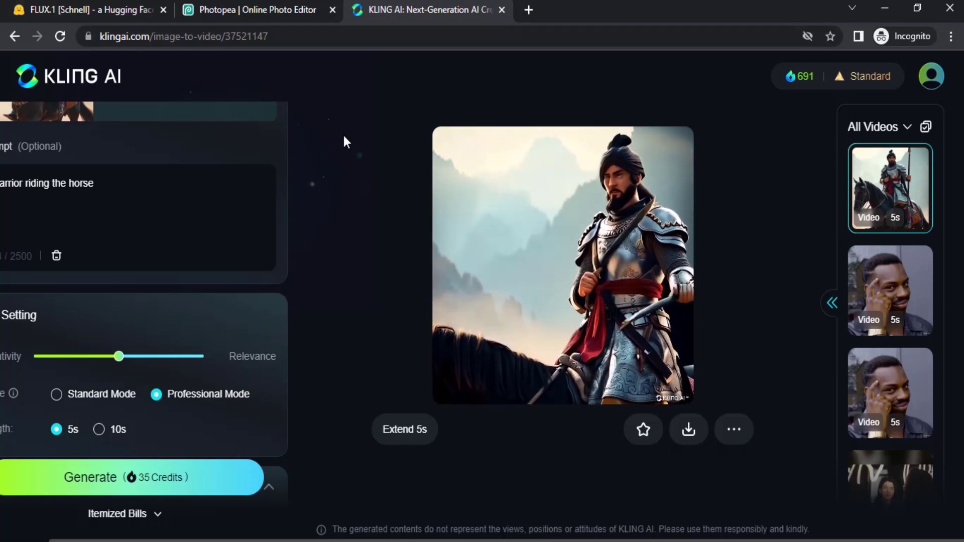
In FLUX, swap the warrior prompt for 'a man in the street, look sad' and generate it
left_click(90, 10)
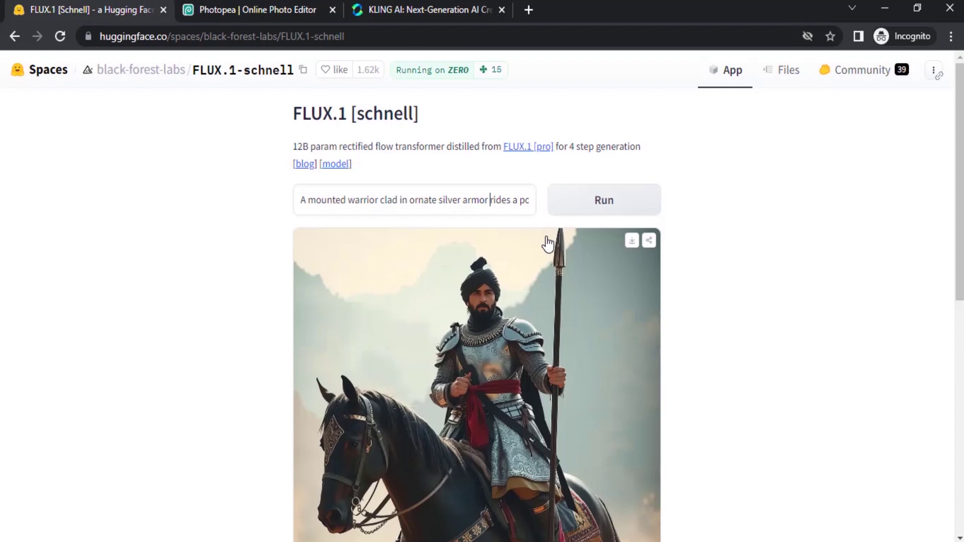
key("ctrl+a")
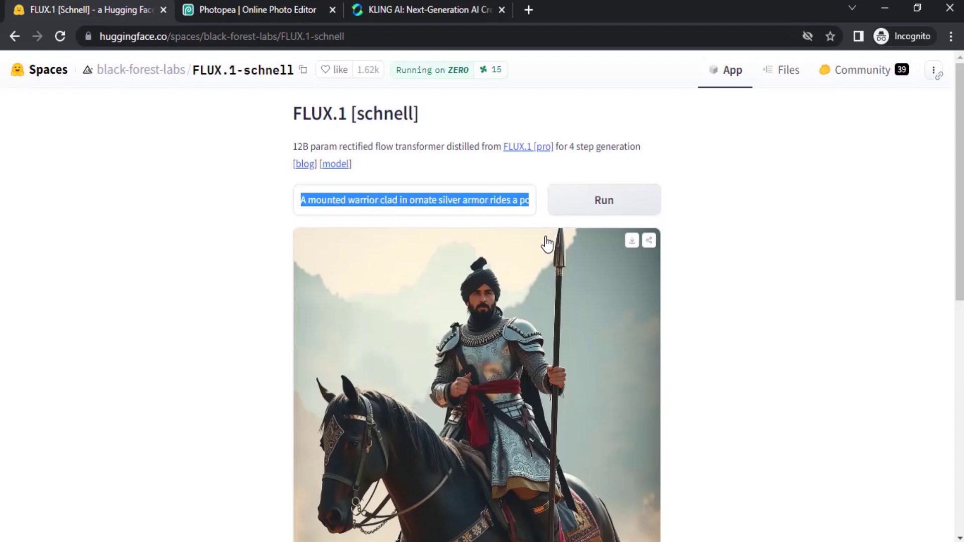
key("BackSpace")
type("a man in the street, look sad")
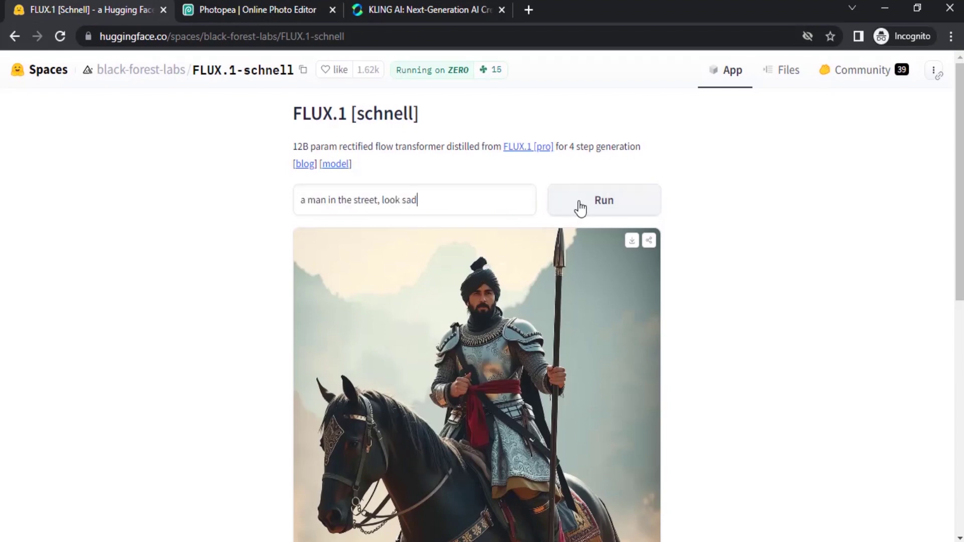
left_click(587, 206)
scroll(536, 364, "down", 1)
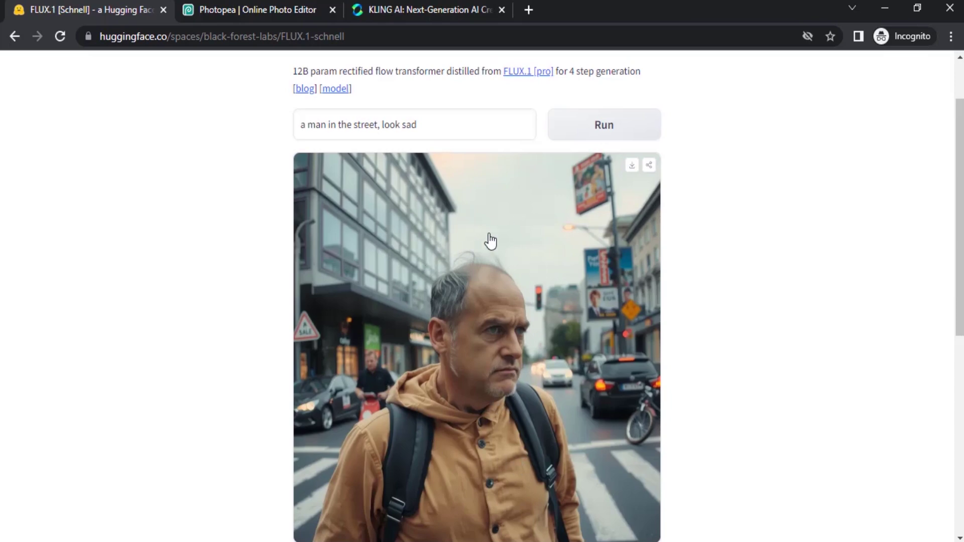
scroll(491, 240, "down", 1)
scroll(527, 196, "up", 1)
right_click(468, 260)
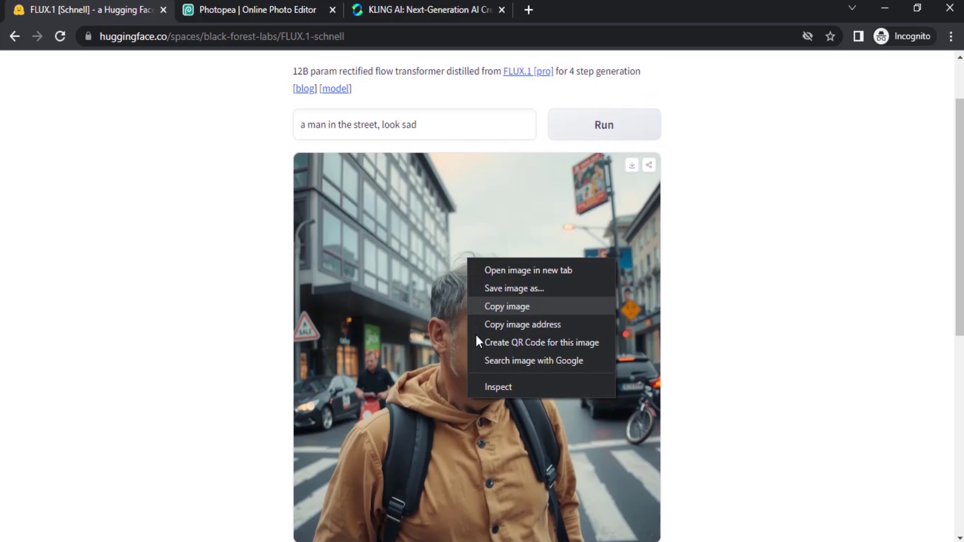
Paste the sad-man street image as a new Photopea layer and export the project as JPG
left_click(507, 306)
left_click(258, 10)
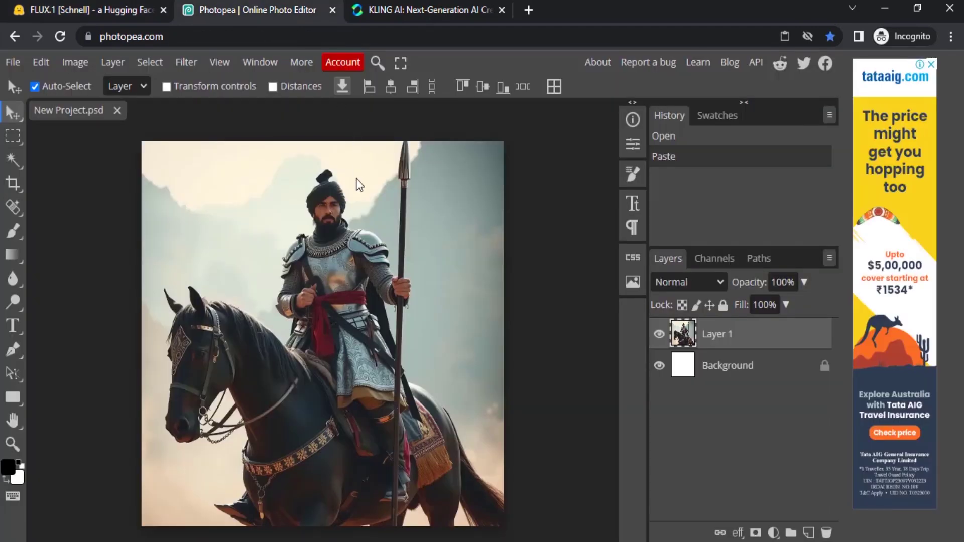
key("ctrl+v")
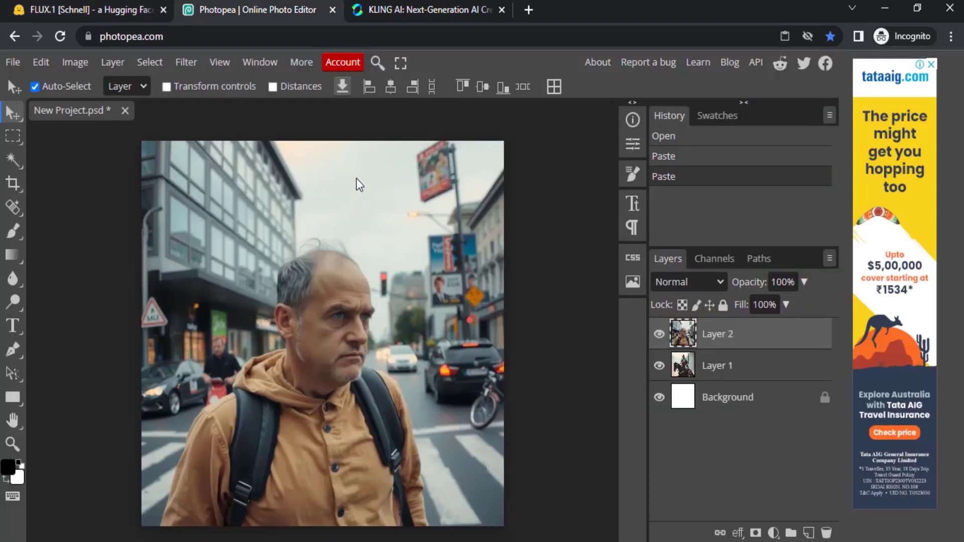
left_click(17, 61)
mouse_move(39, 282)
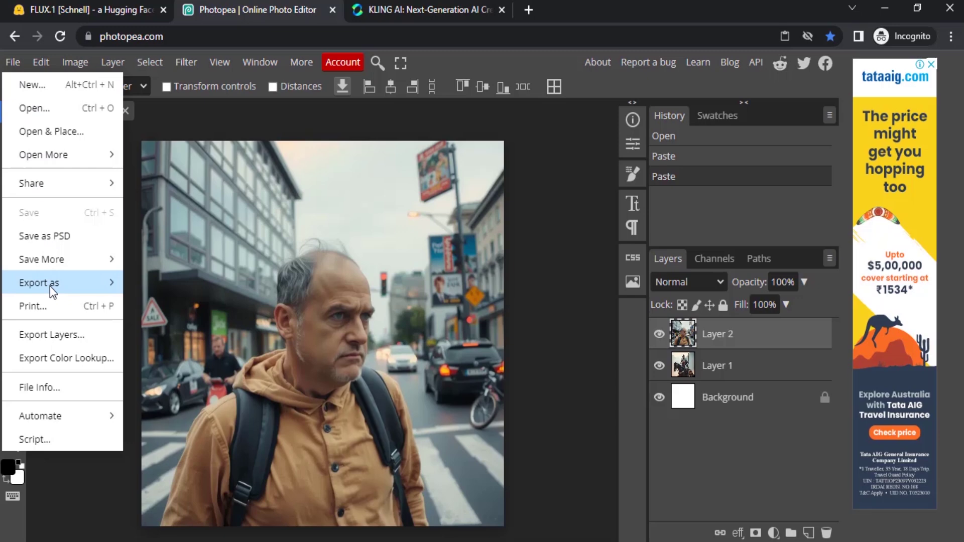
left_click(168, 311)
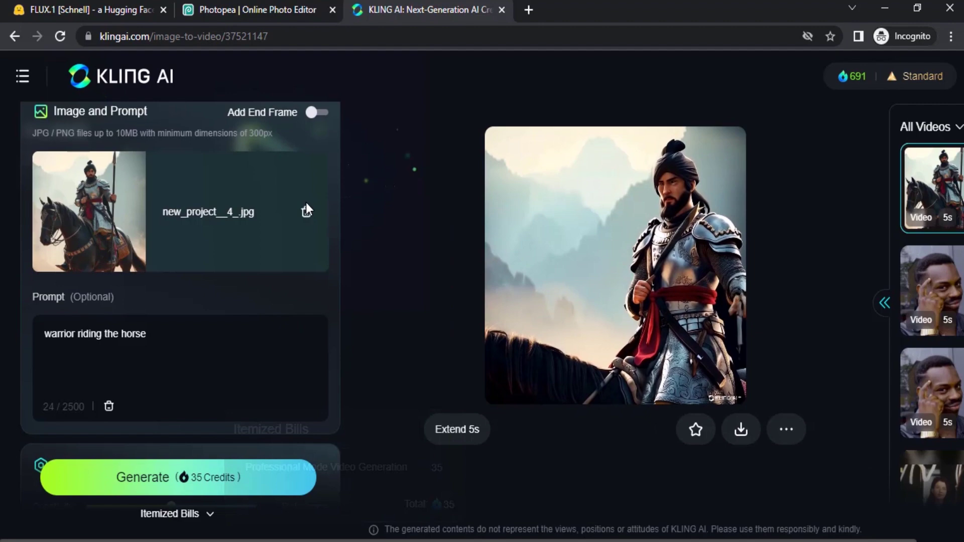
Replace the warrior image with the sad-man street picture New Project (5).jpg
left_click(307, 211)
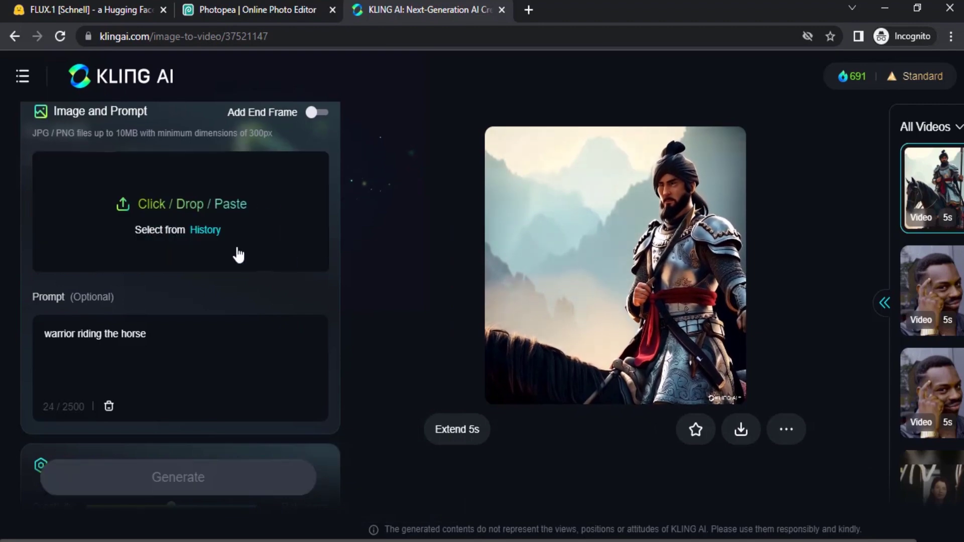
left_click(228, 208)
double_click(216, 221)
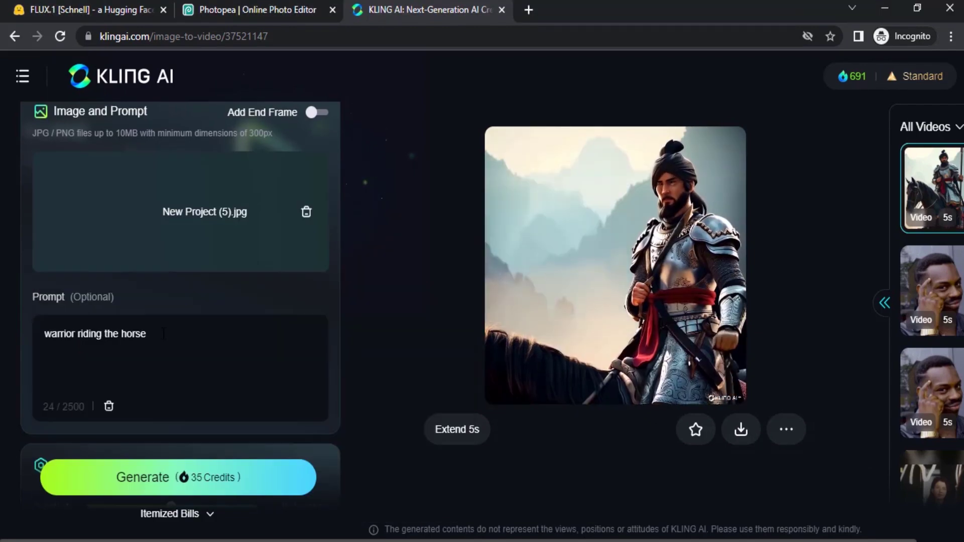
Clear the warrior prompt and generate a 5-second Standard Mode video of the street image
left_click(163, 333)
key("ctrl+a")
key("BackSpace")
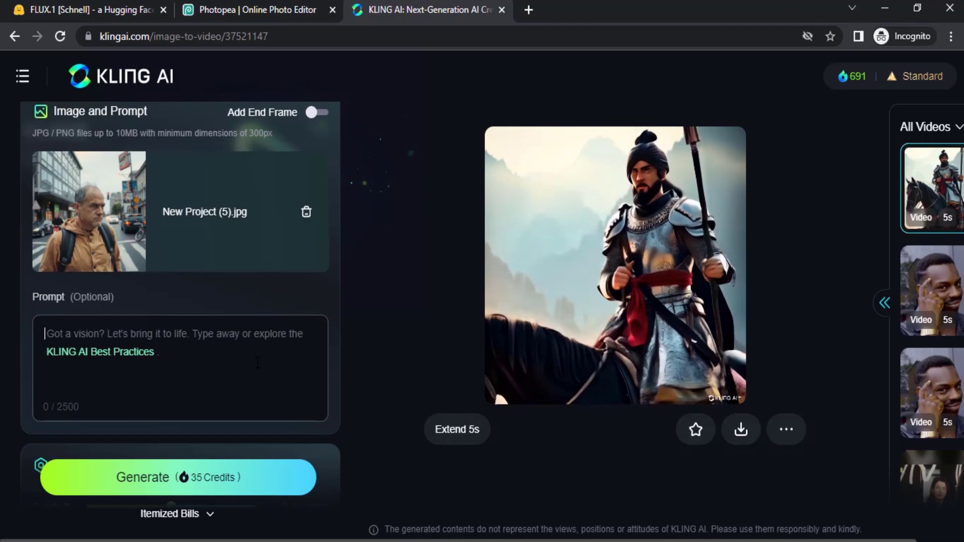
scroll(182, 339, "down", 3)
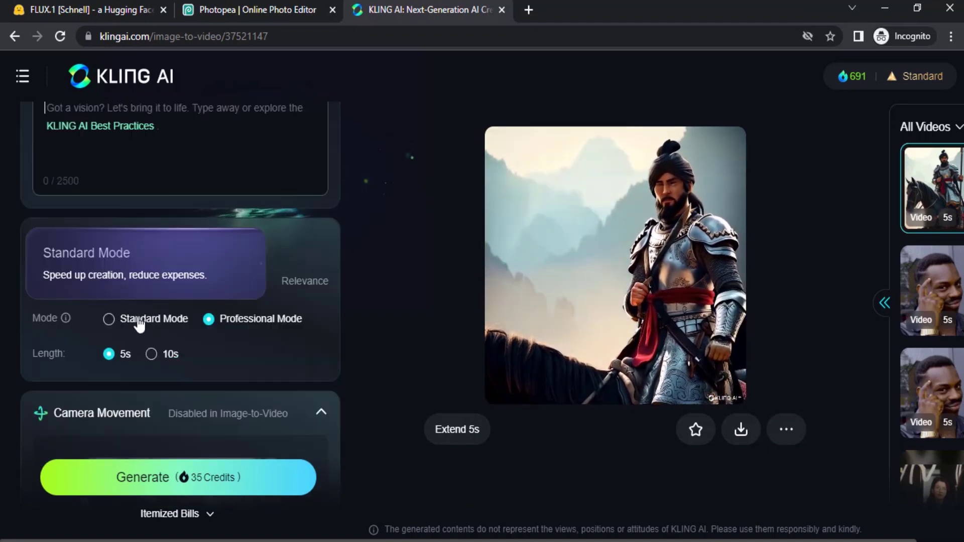
left_click(110, 318)
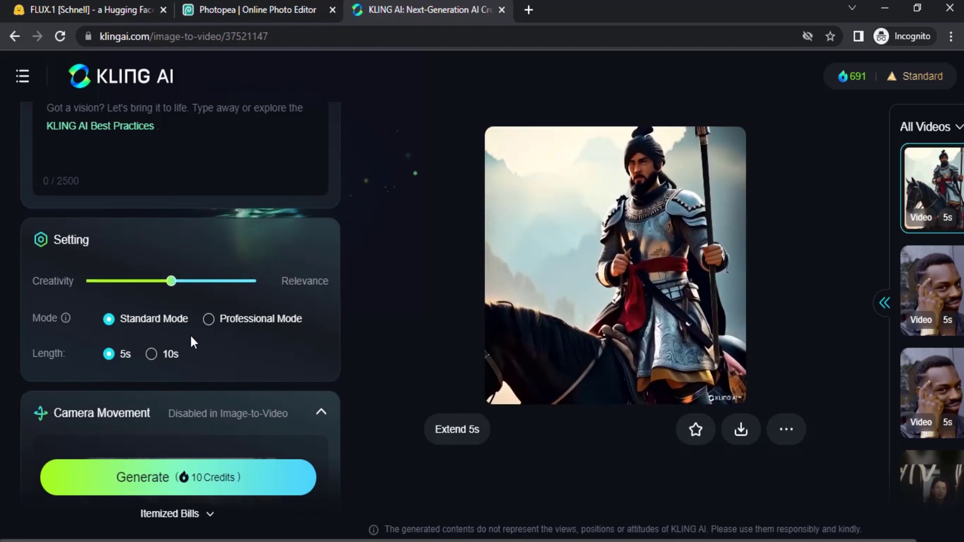
scroll(190, 337, "down", 1)
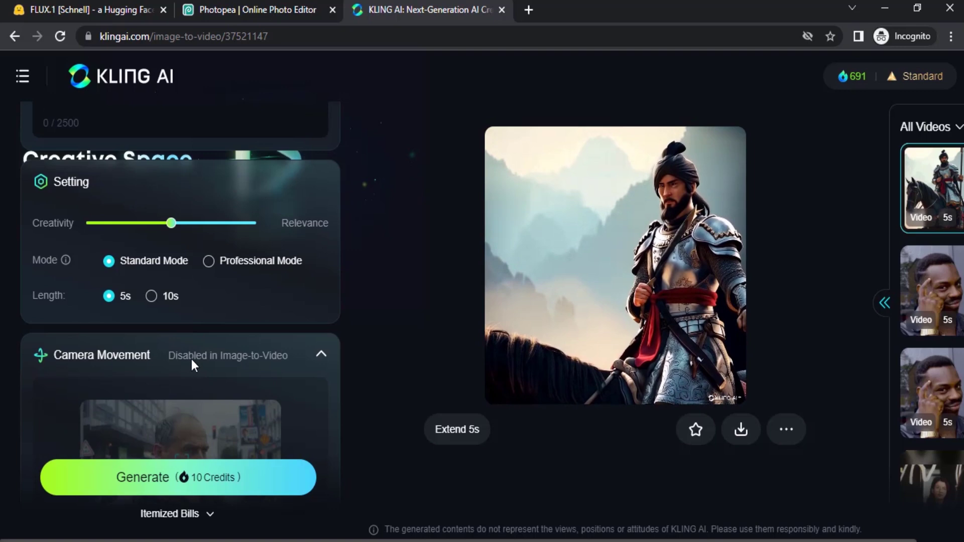
scroll(192, 360, "down", 1)
left_click(189, 477)
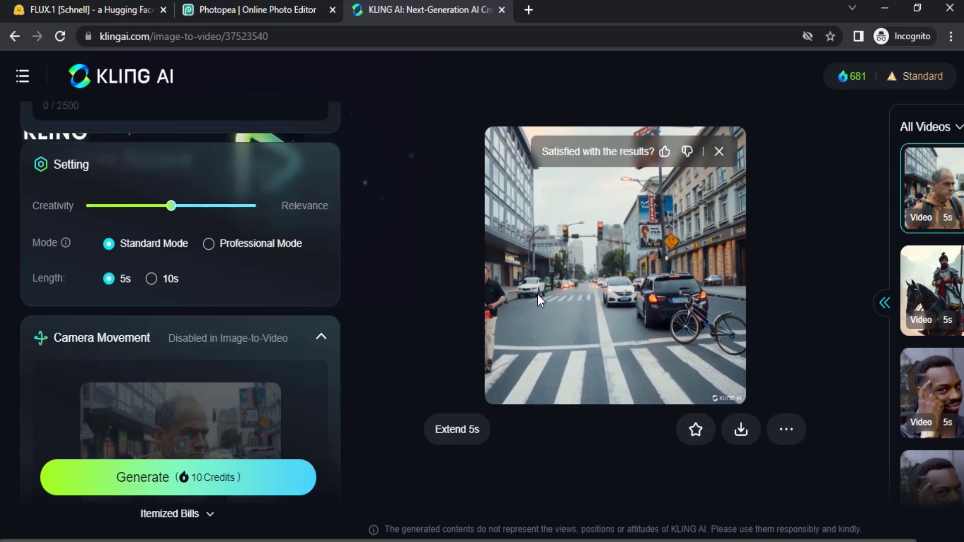
Show the download options and the Extend 5s choices for the street video
left_click(742, 430)
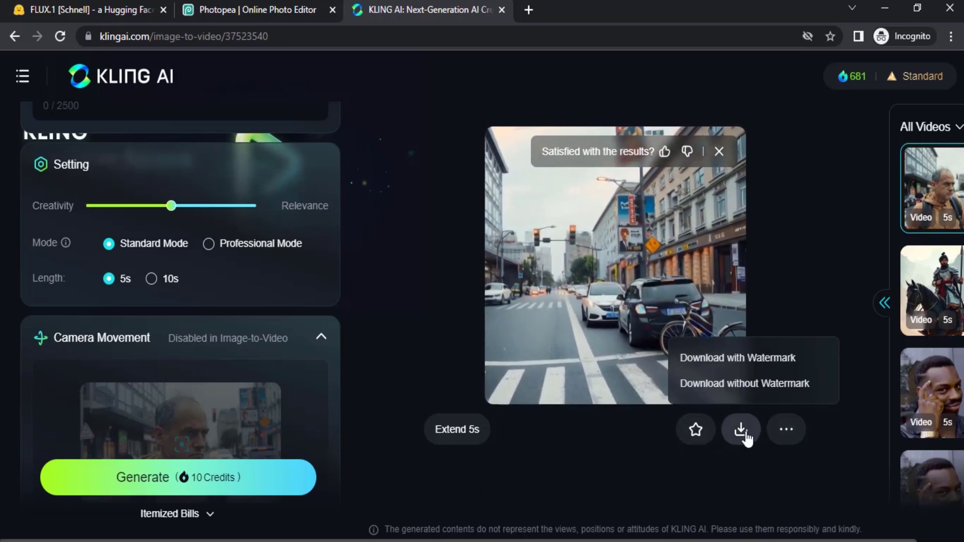
mouse_move(457, 429)
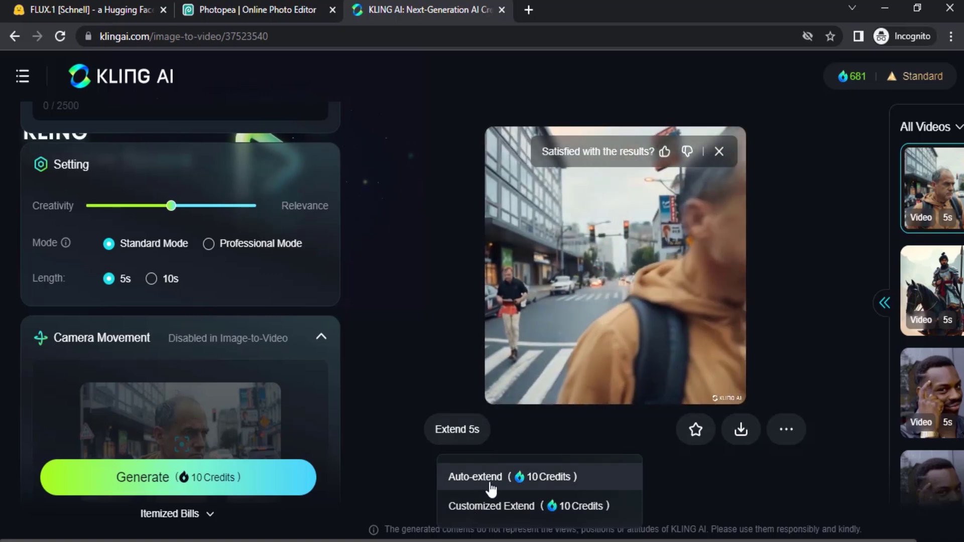
Cancel the Customized Extend dialog and Auto-extend the street video by 5 seconds instead
left_click(491, 507)
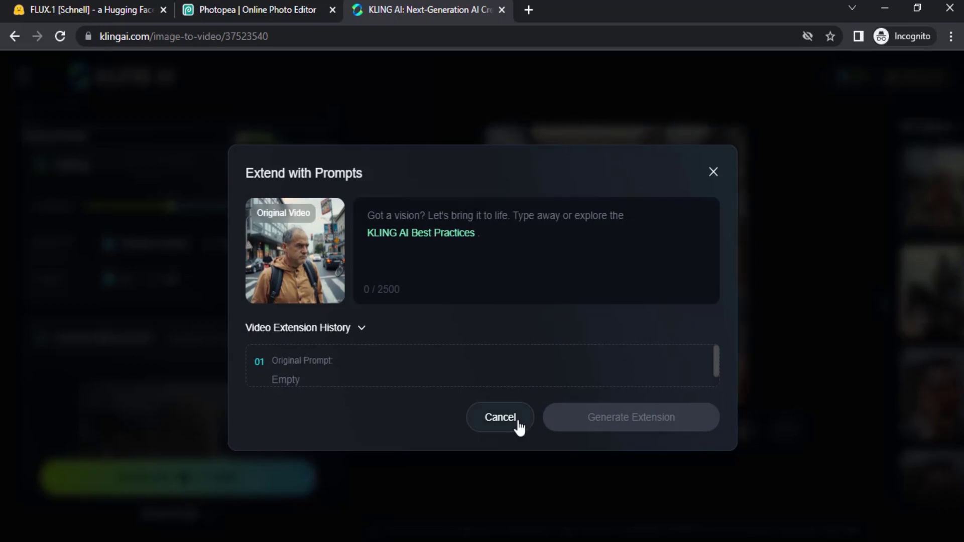
left_click(501, 417)
left_click(497, 471)
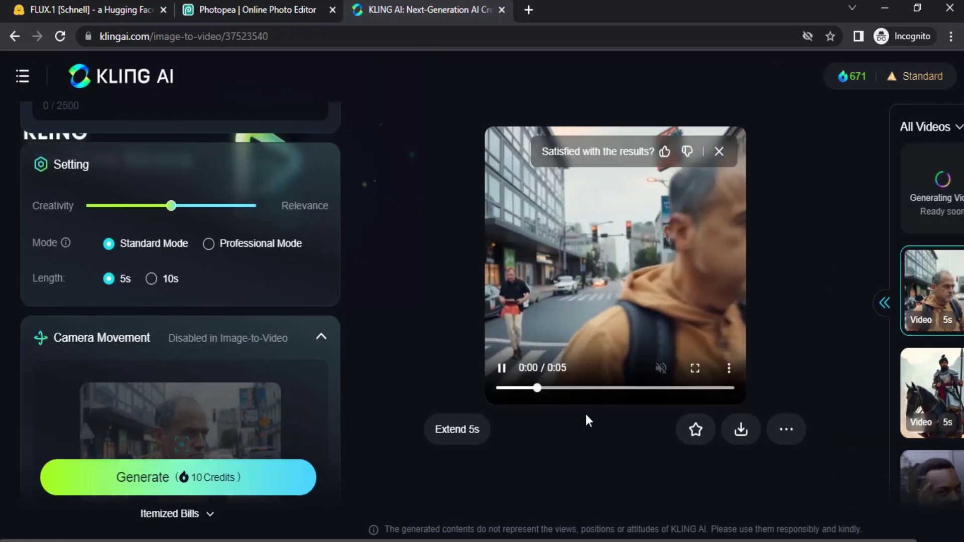